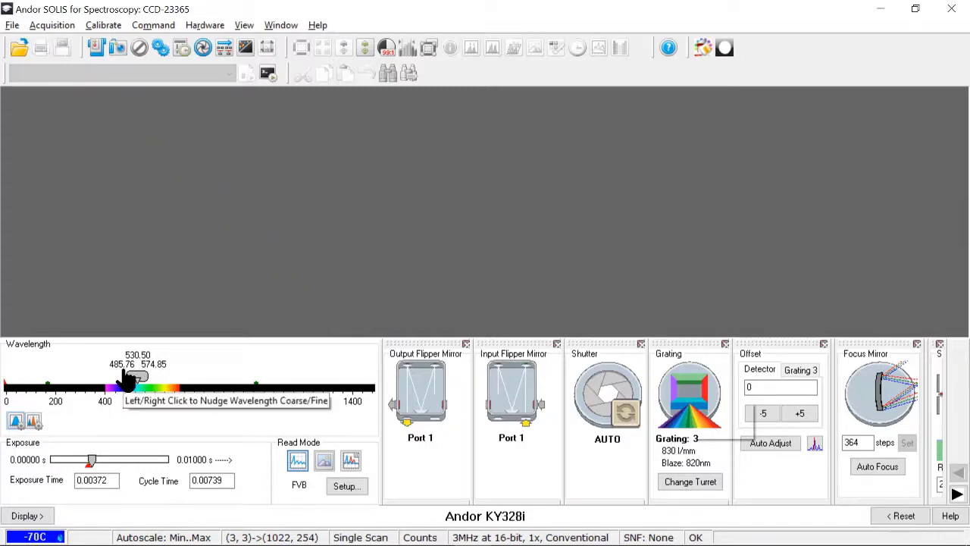
Nudge the wavelength slider up, then enter an exact 560.5 nm centre wavelength (516.00–604.58 nm).
{"action": "mouse_move", "coordinate": [131, 373]}
{"action": "left_mouse_down"}
{"action": "mouse_move", "coordinate": [157, 379]}
{"action": "mouse_move", "coordinate": [145, 377]}
{"action": "left_mouse_up"}
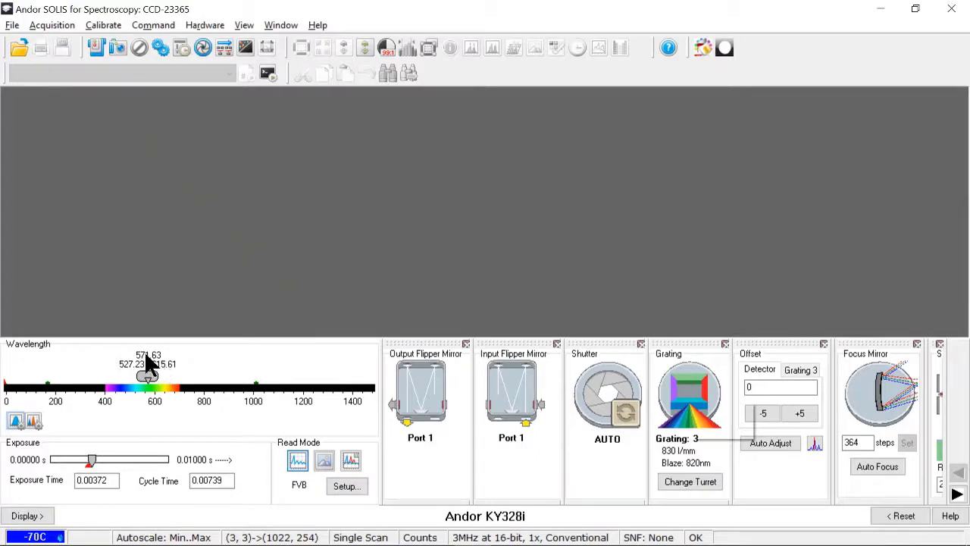
{"action": "double_click", "coordinate": [142, 356]}
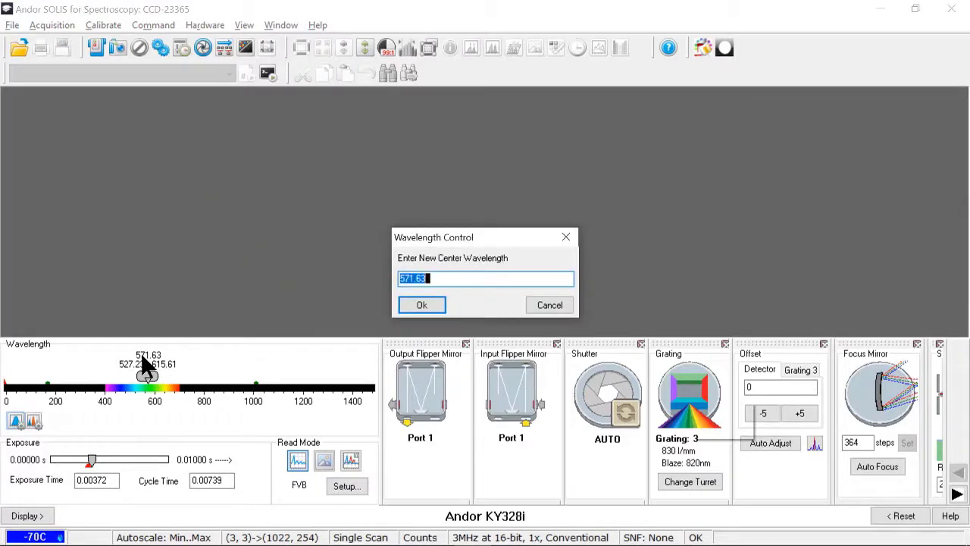
{"action": "type", "text": "560.5"}
{"action": "key", "text": "Return"}
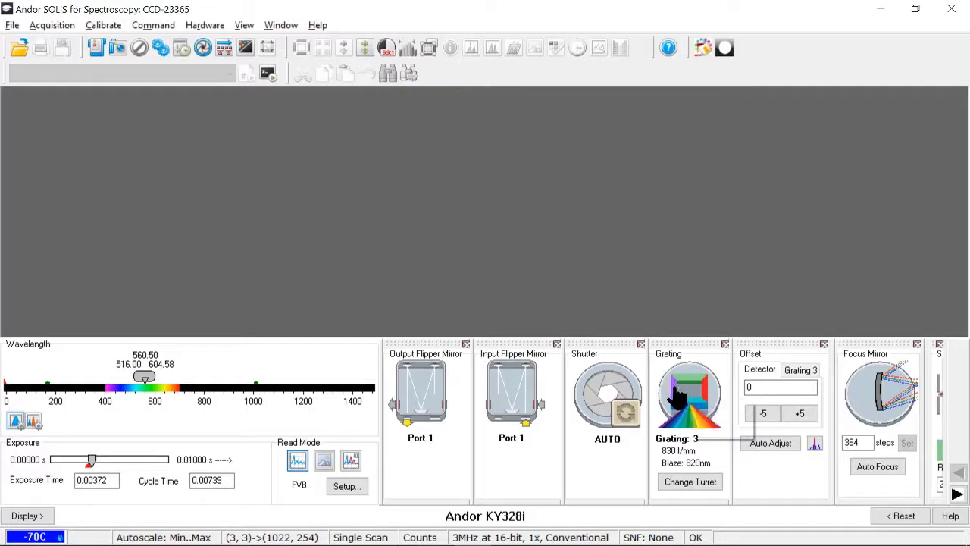
Rotate the turret to grating 1 (150 l/mm), widening coverage to 298.21–822.67 nm.
{"action": "mouse_move", "coordinate": [710, 400]}
{"action": "mouse_move", "coordinate": [690, 383]}
{"action": "left_click", "coordinate": [691, 387]}
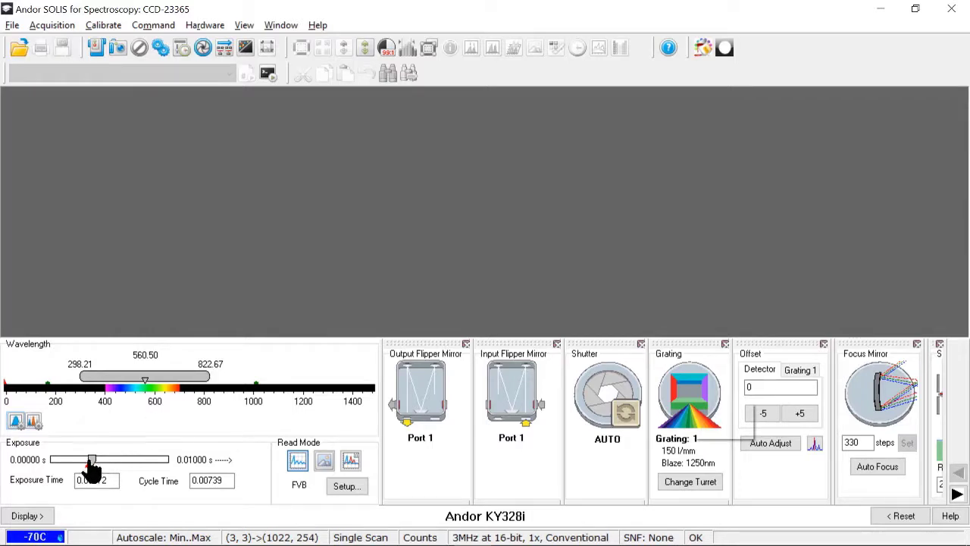
Enter a 0.1 s exposure time, giving a 0.10371 s cycle time in FVB mode.
{"action": "mouse_move", "coordinate": [91, 461]}
{"action": "left_mouse_down"}
{"action": "mouse_move", "coordinate": [82, 463]}
{"action": "mouse_move", "coordinate": [111, 460]}
{"action": "mouse_move", "coordinate": [88, 480]}
{"action": "left_mouse_up"}
{"action": "type", "text": "1"}
{"action": "key", "text": "Return"}
{"action": "left_click", "coordinate": [206, 480]}
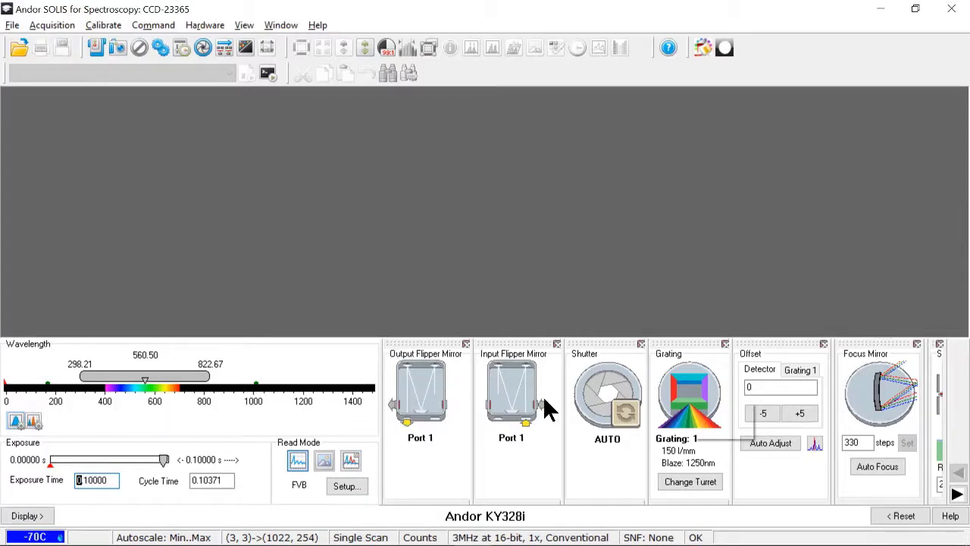
{"action": "left_click", "coordinate": [957, 493]}
{"action": "left_click", "coordinate": [957, 494]}
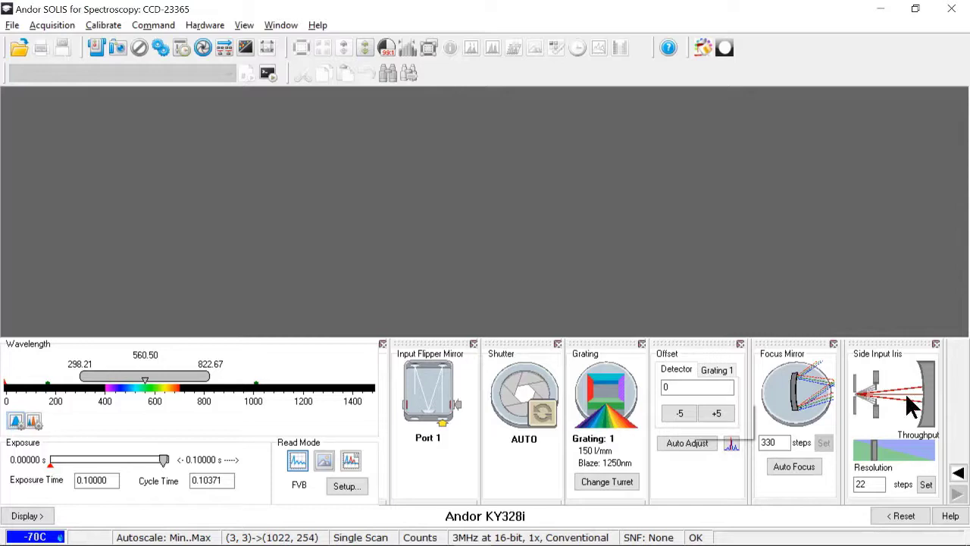
{"action": "left_click", "coordinate": [959, 472]}
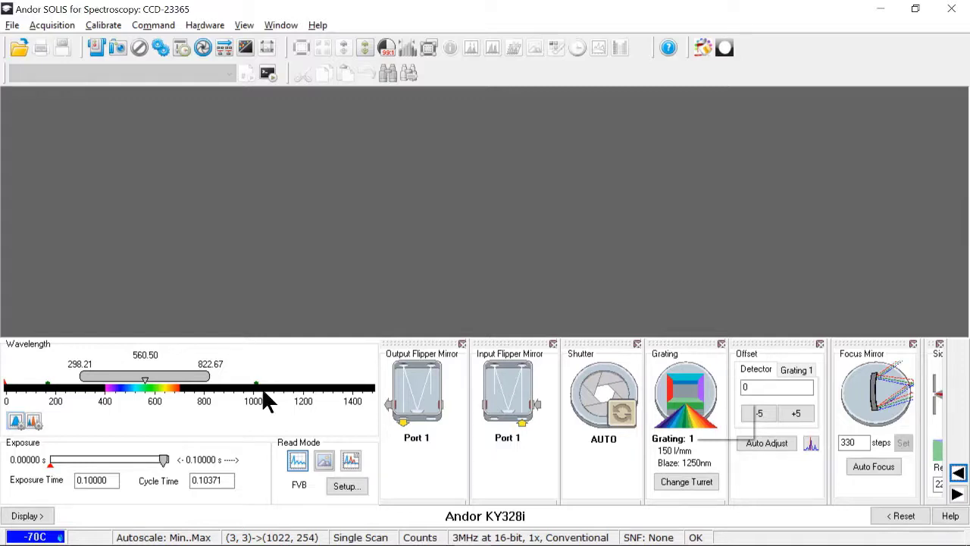
Switch to Image read mode and centre the wavelength at 546.07 nm (283.71–808.32 nm span).
{"action": "left_click", "coordinate": [323, 459]}
{"action": "left_click", "coordinate": [148, 360]}
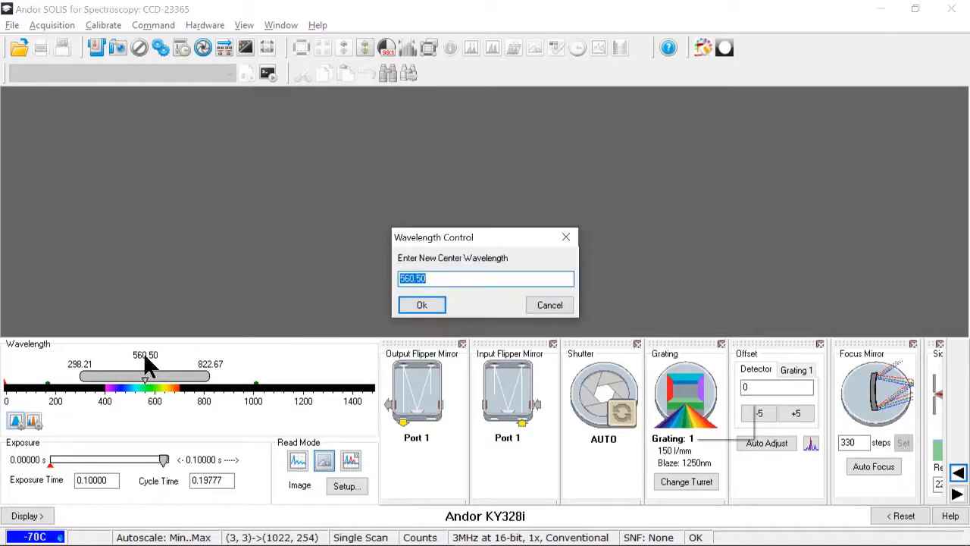
{"action": "type", "text": "546.07"}
{"action": "key", "text": "Return"}
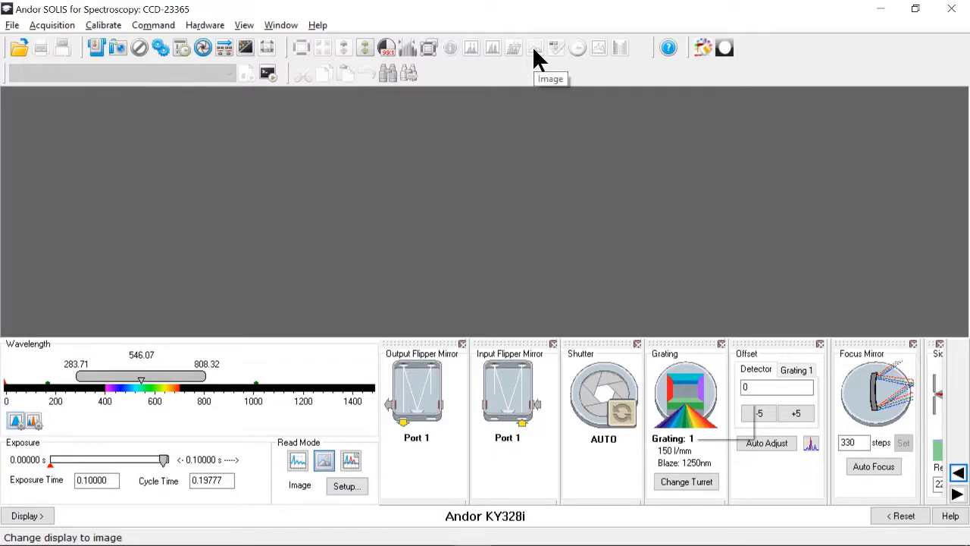
Take a detector image and route the input light through flipper mirror Port 2.
{"action": "key", "text": "F5"}
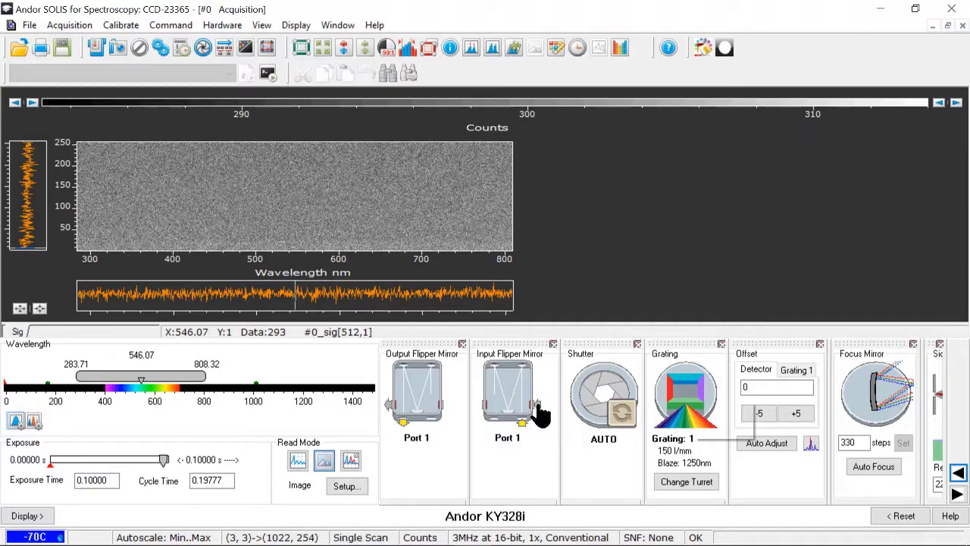
{"action": "left_click", "coordinate": [537, 405]}
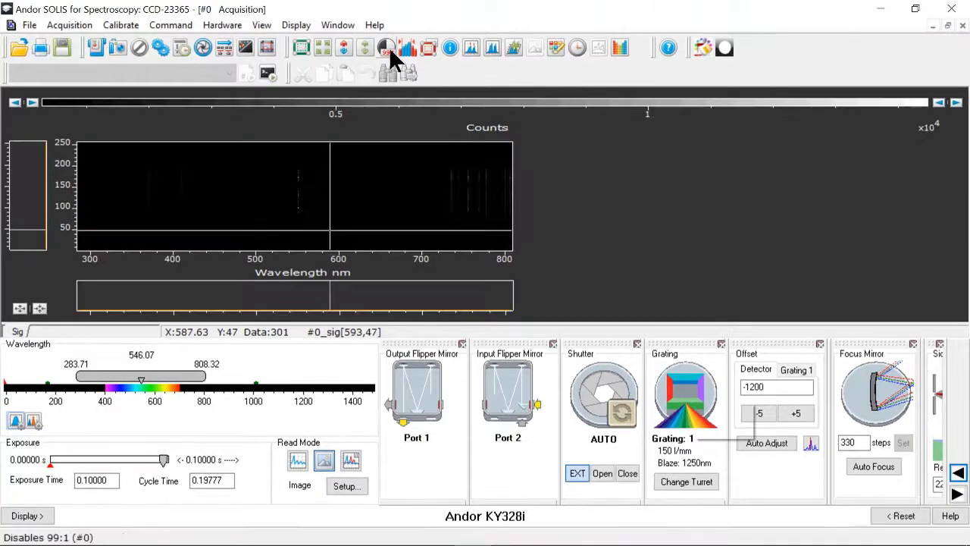
Apply 99:1 image contrast and inspect line profiles at rows near 118, 114 and 185.
{"action": "left_click", "coordinate": [388, 46]}
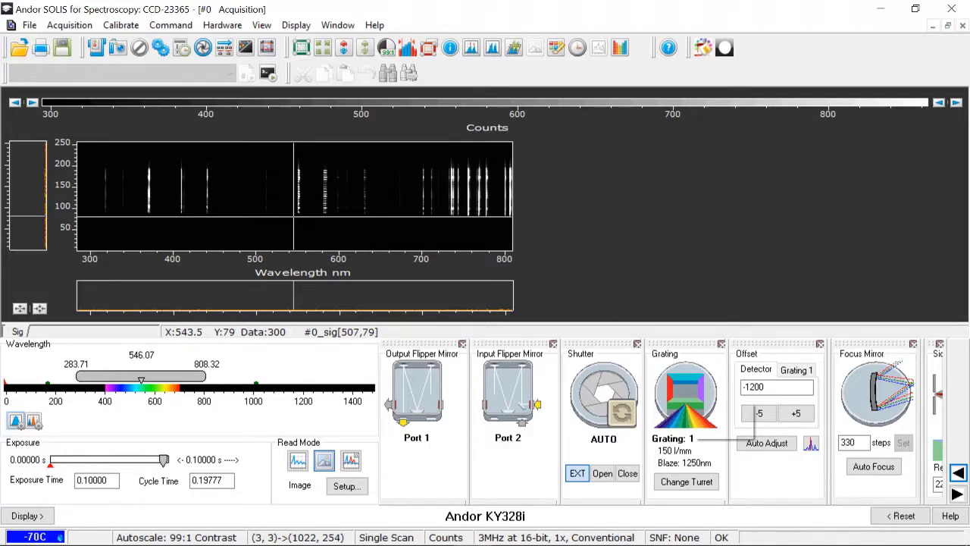
{"action": "left_click", "coordinate": [300, 181]}
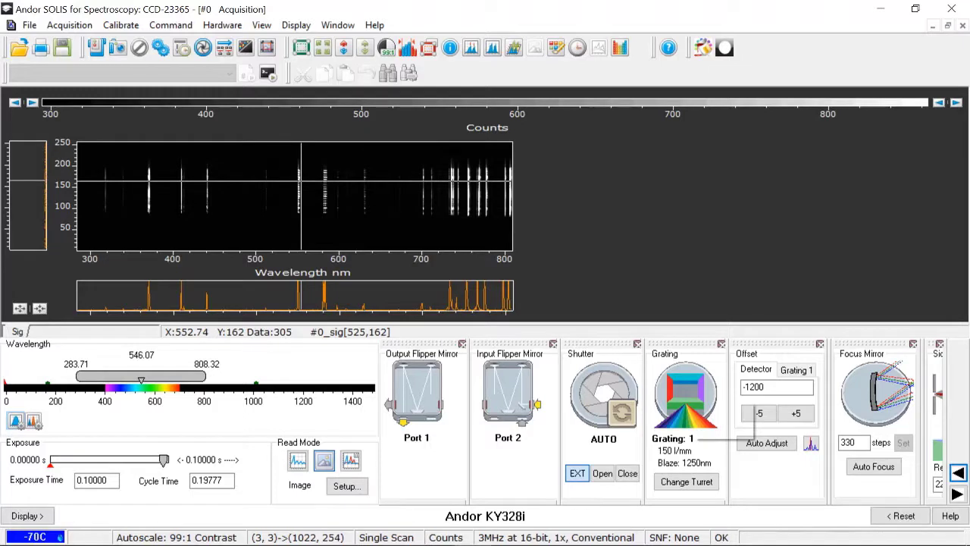
{"action": "left_click", "coordinate": [296, 199]}
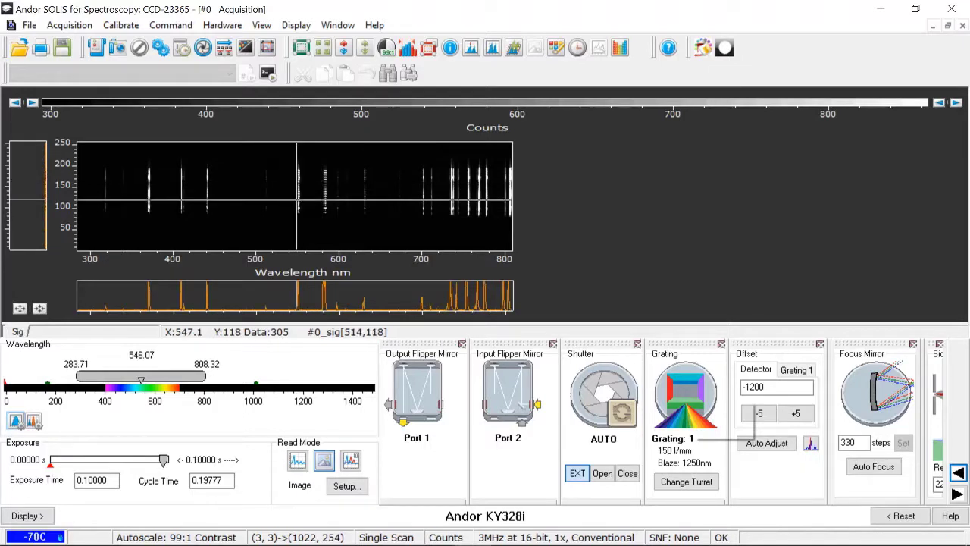
{"action": "left_click", "coordinate": [297, 202]}
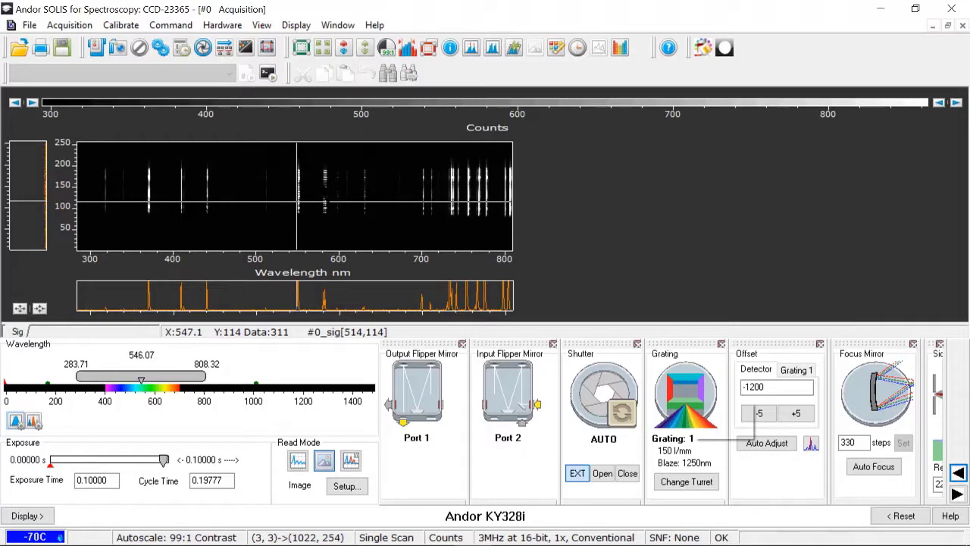
{"action": "left_click", "coordinate": [311, 172]}
{"action": "left_click", "coordinate": [390, 174]}
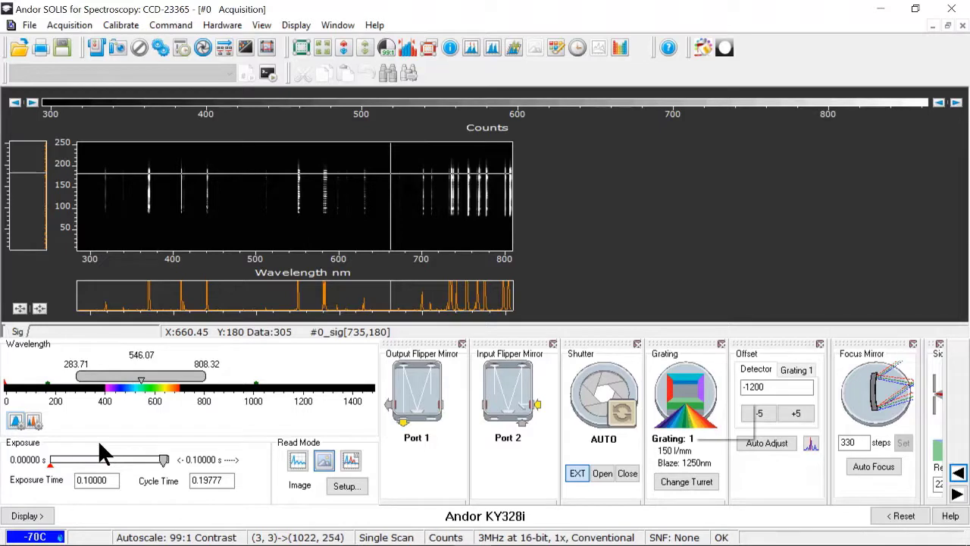
Set exposure to 0.00001 s, take a new signal, and return to FVB read mode.
{"action": "double_click", "coordinate": [95, 480]}
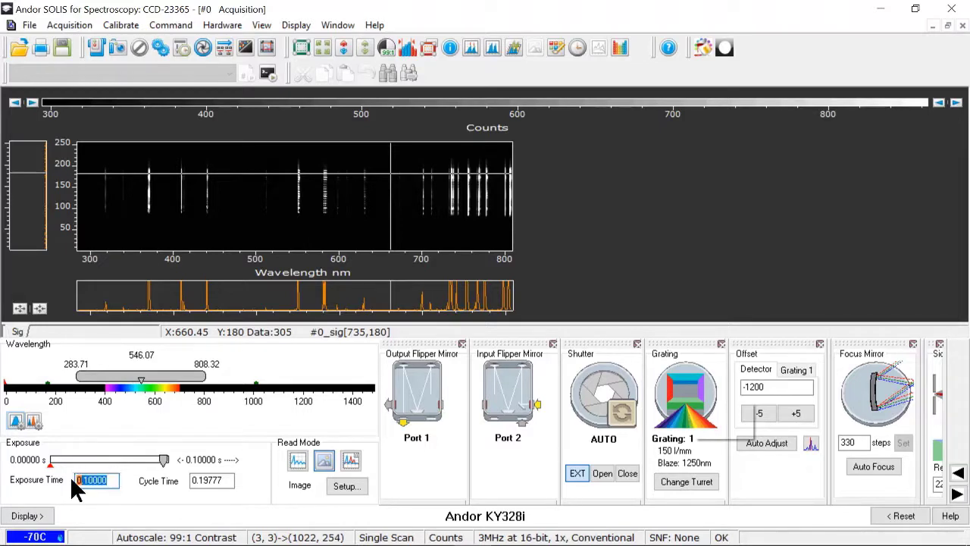
{"action": "type", "text": "0.00001"}
{"action": "key", "text": "Return"}
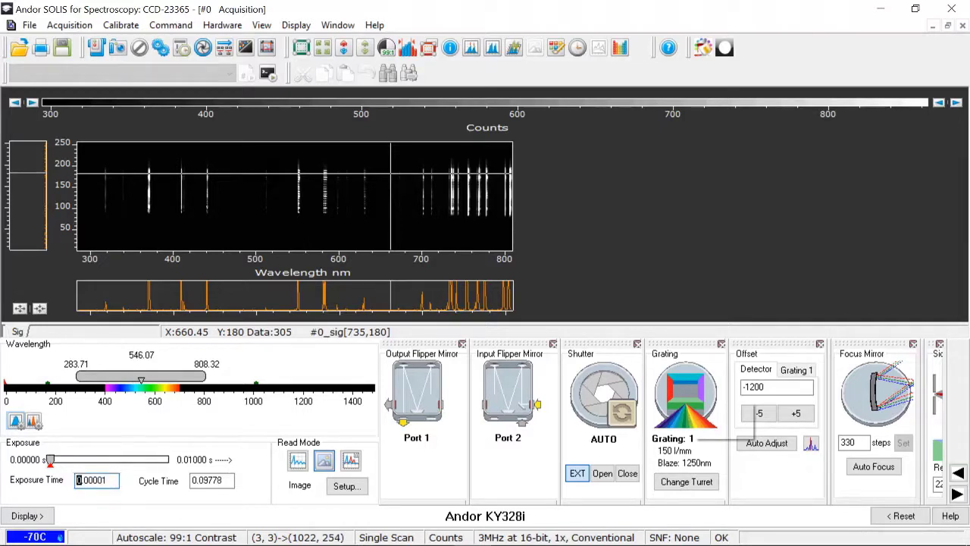
{"action": "left_click", "coordinate": [119, 52]}
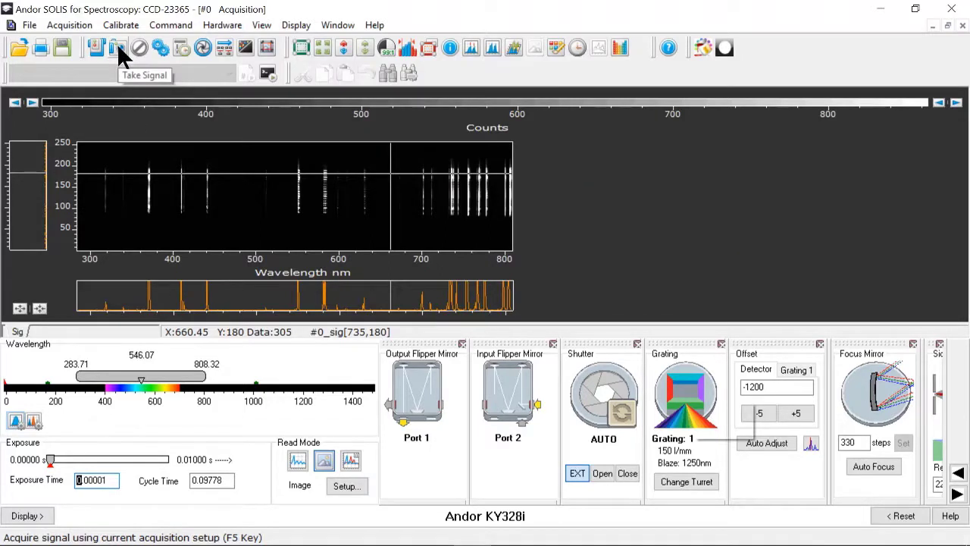
{"action": "left_click", "coordinate": [297, 462]}
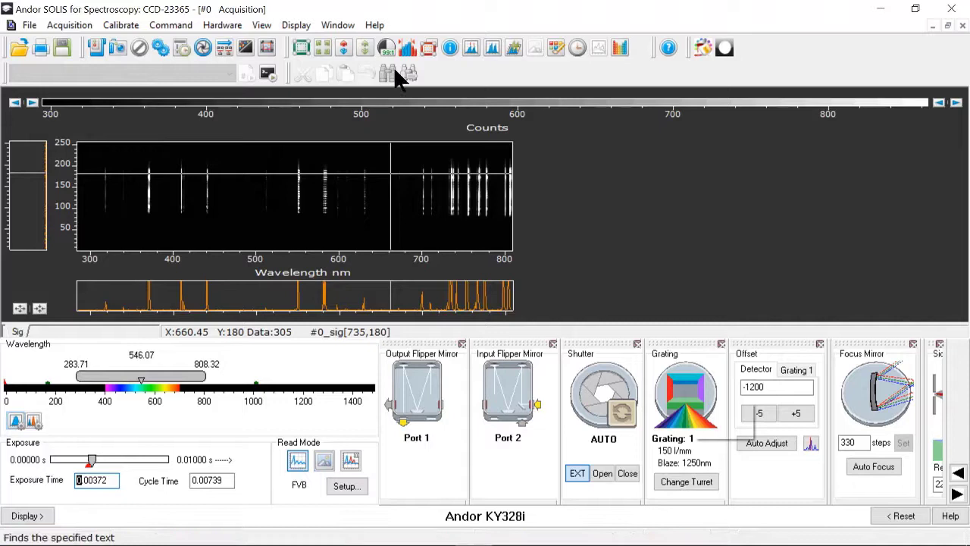
Display the data as a 1D graph and acquire a spectrum with lines from 370 to 800 nm.
{"action": "left_click", "coordinate": [499, 44]}
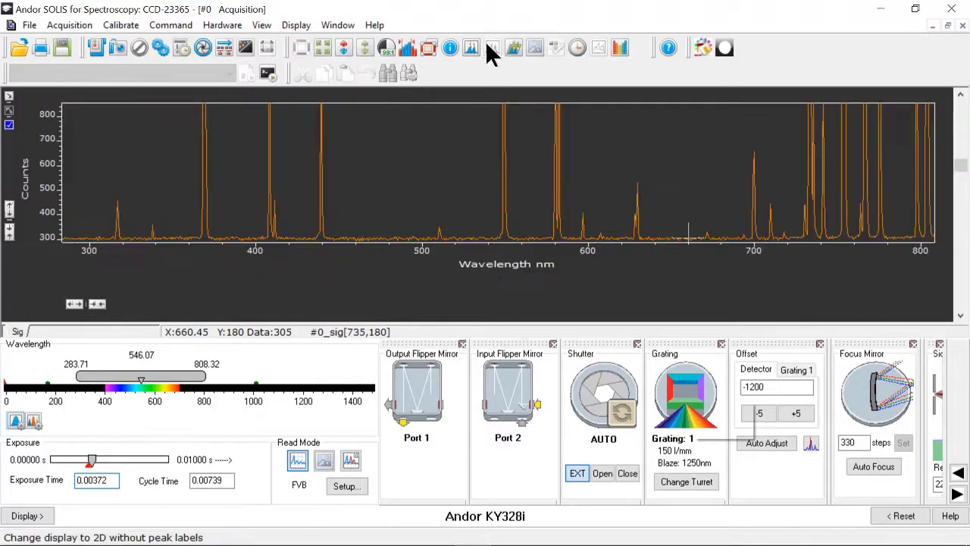
{"action": "left_click", "coordinate": [120, 44]}
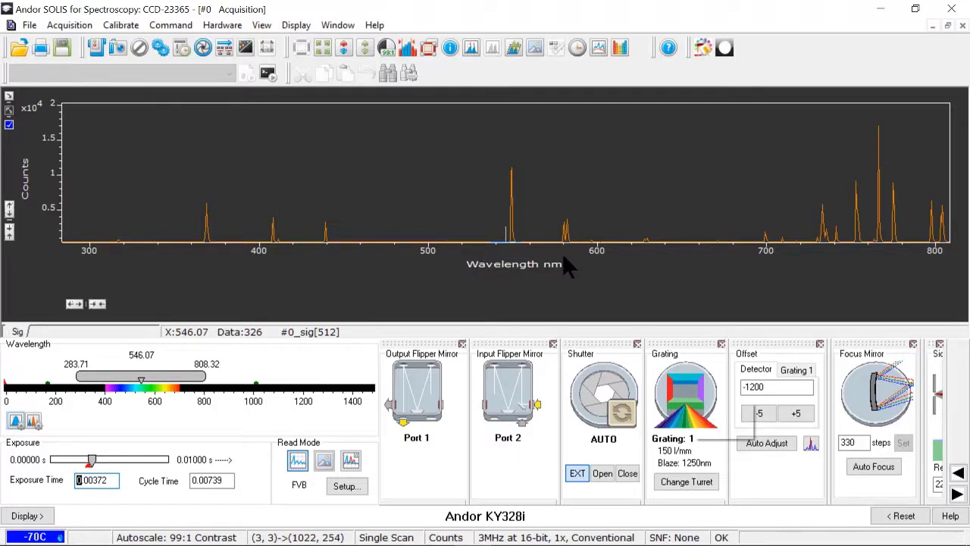
Show the spectrum centre line and view the Grating 1 offset value of 1522.
{"action": "left_click", "coordinate": [813, 444]}
{"action": "left_click", "coordinate": [800, 374]}
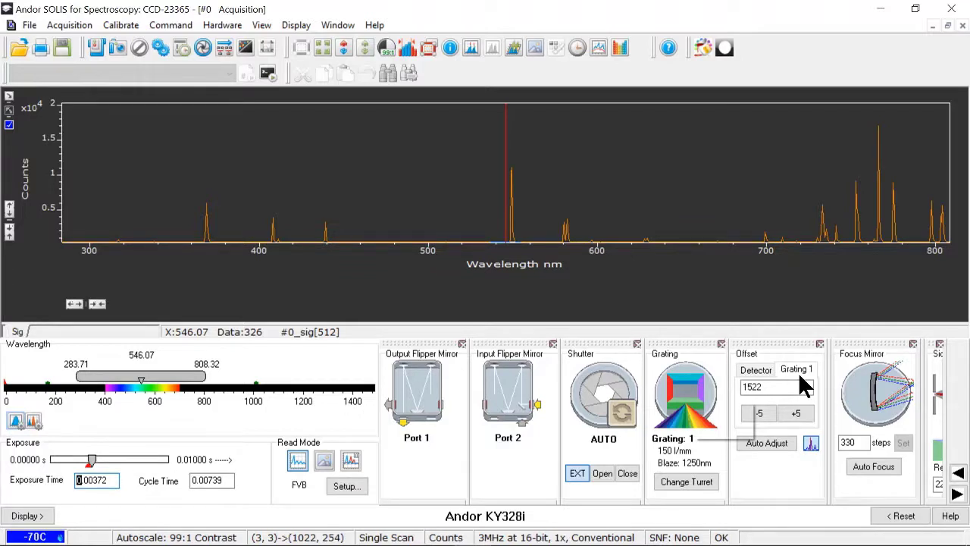
Auto-adjust the Grating 1 offset to 1608 so the 546.07 nm peak is centred, then confirm.
{"action": "left_click", "coordinate": [766, 442]}
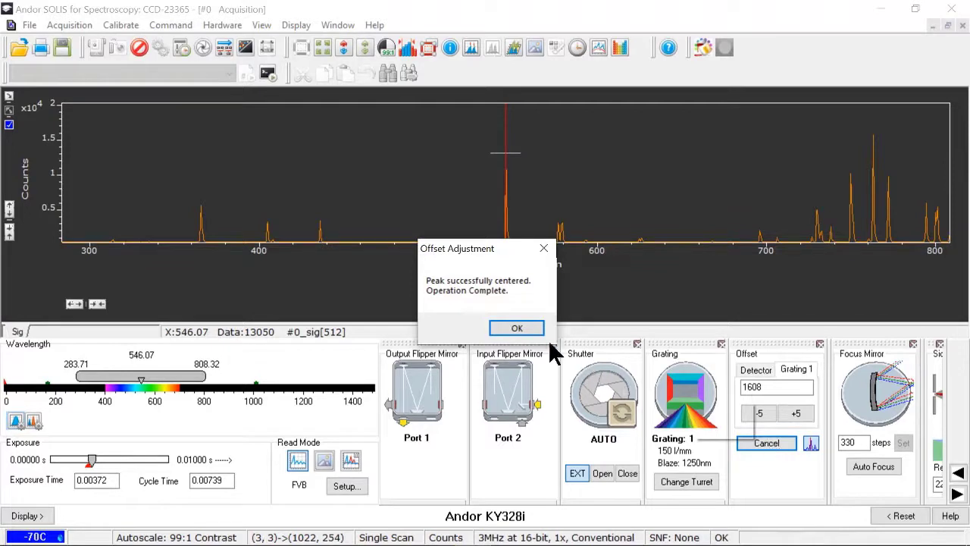
{"action": "left_click", "coordinate": [517, 328]}
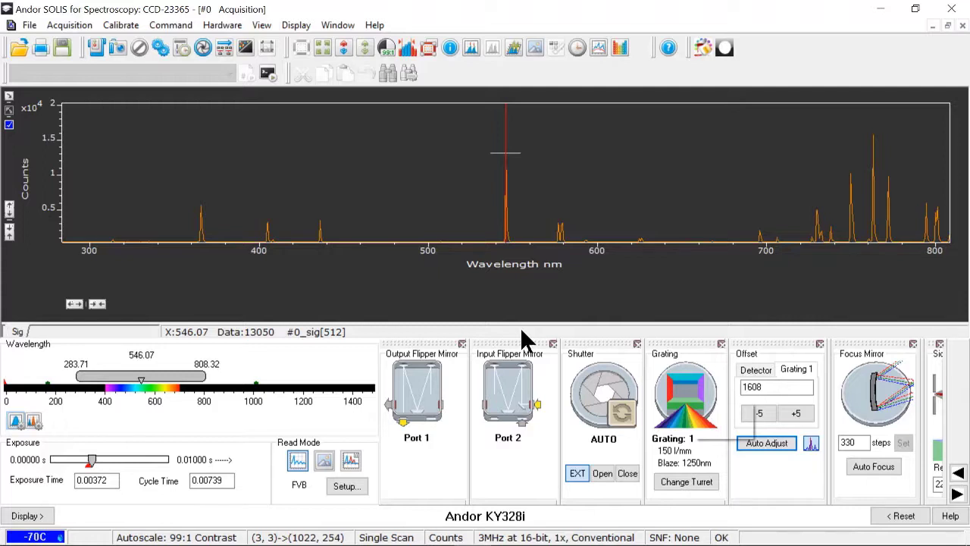
Move the focus mirror from 330 to 200 steps.
{"action": "double_click", "coordinate": [857, 443]}
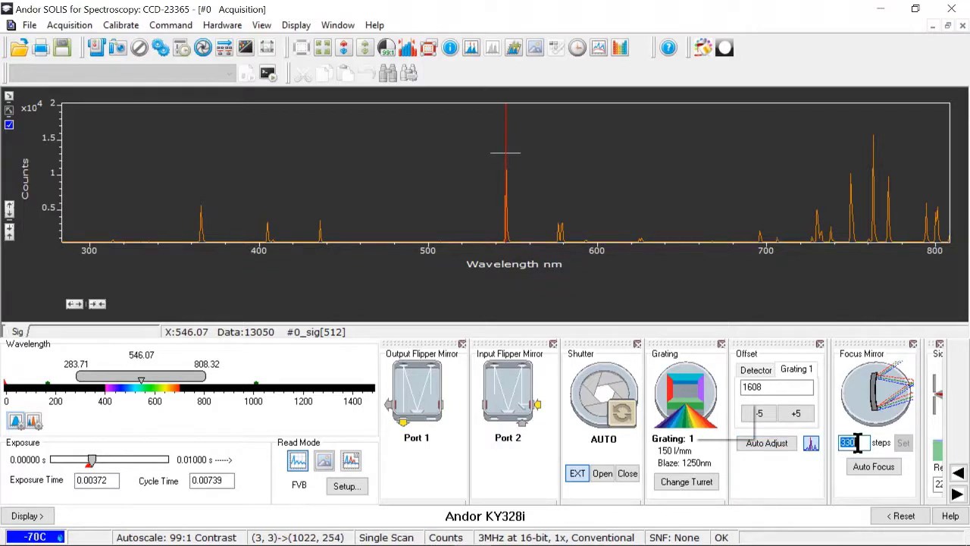
{"action": "type", "text": "200"}
{"action": "key", "text": "Return"}
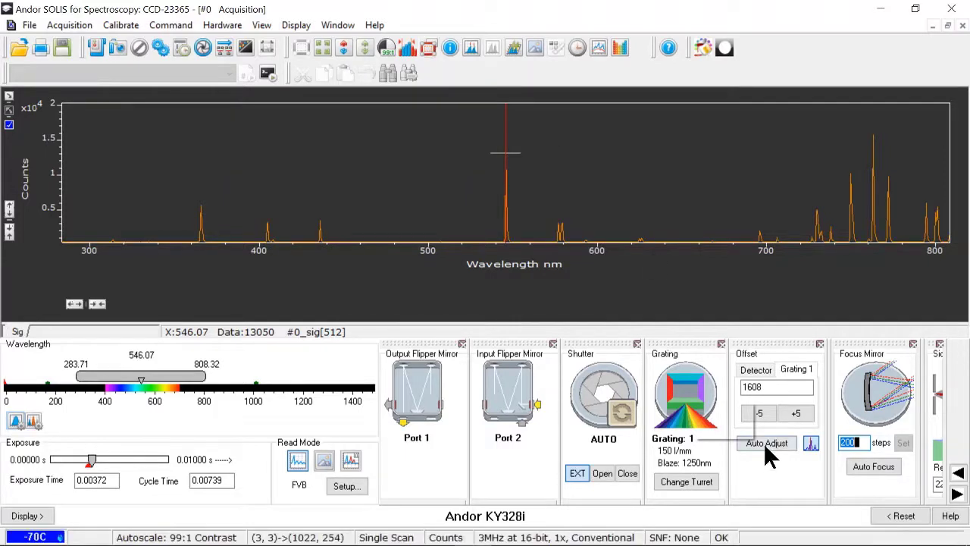
Hide the centre line and add a region of interest to the spectrum.
{"action": "left_click", "coordinate": [810, 444]}
{"action": "left_click", "coordinate": [428, 47]}
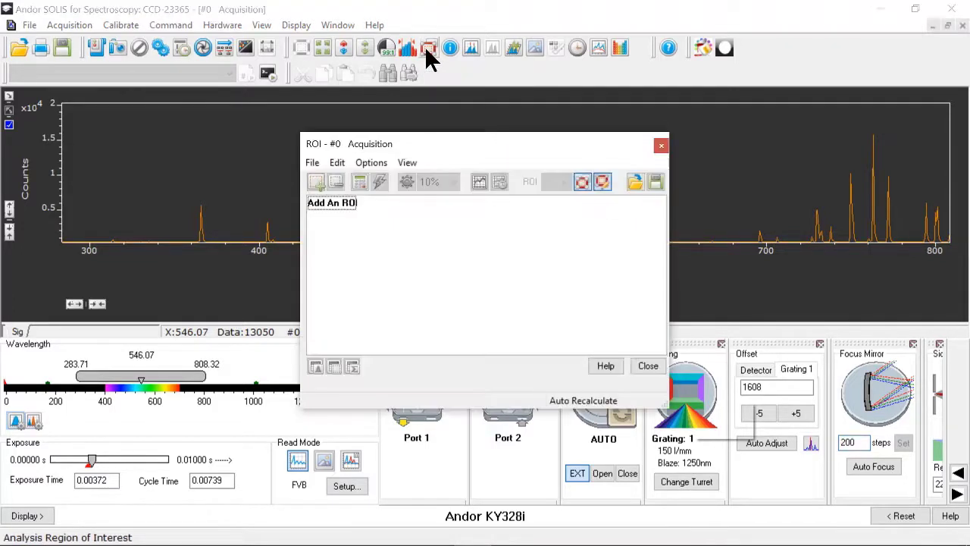
{"action": "left_click_drag", "start_coordinate": [454, 144], "coordinate": [161, 260]}
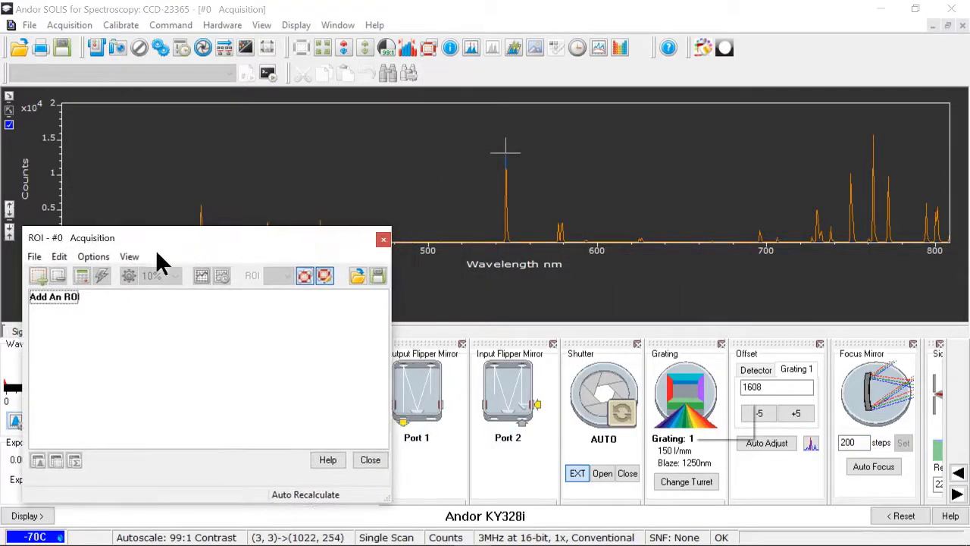
{"action": "left_click", "coordinate": [40, 278]}
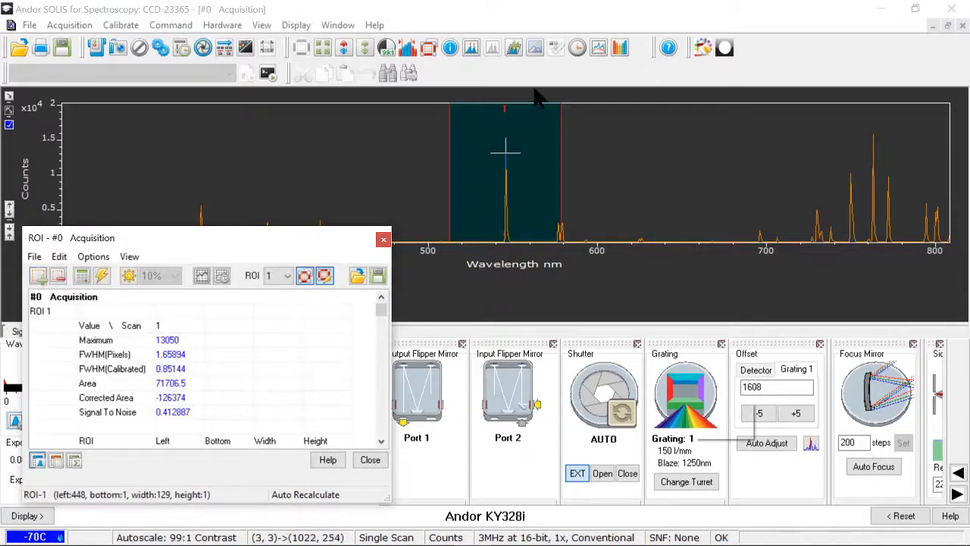
Fit the ROI edges around the 546 nm peak and read FWHM(Calibrated) 0.929504.
{"action": "left_click_drag", "start_coordinate": [562, 153], "coordinate": [538, 162]}
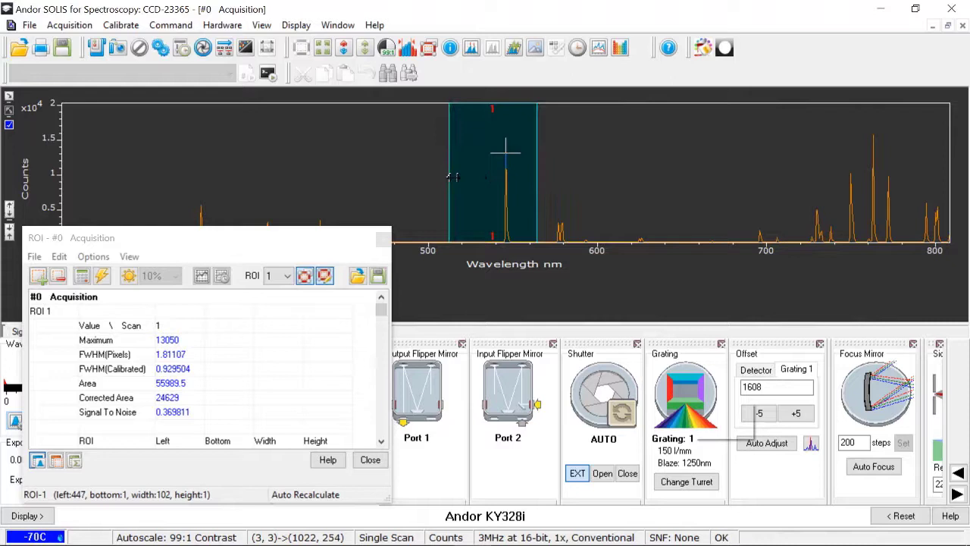
{"action": "left_click_drag", "start_coordinate": [461, 176], "coordinate": [537, 182]}
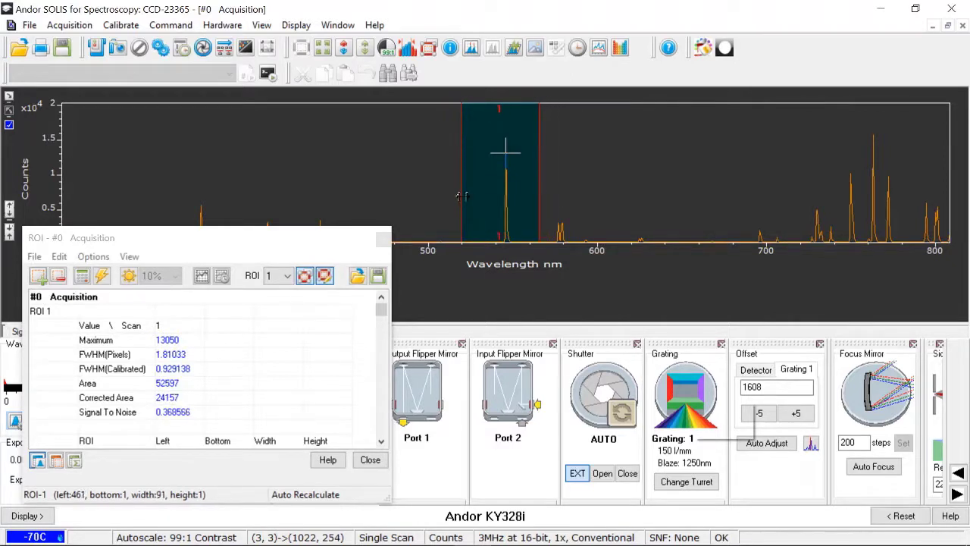
{"action": "left_click_drag", "start_coordinate": [460, 196], "coordinate": [465, 196]}
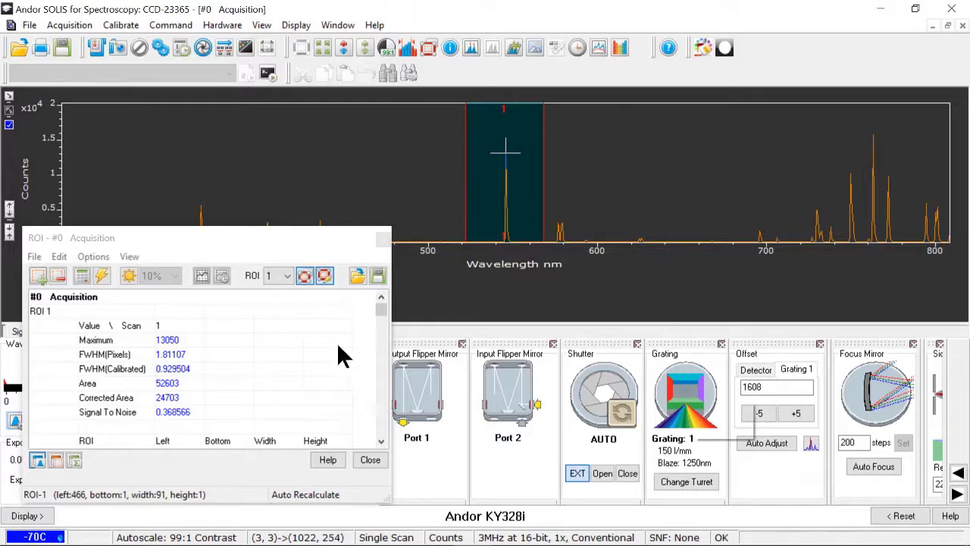
{"action": "left_click", "coordinate": [180, 368]}
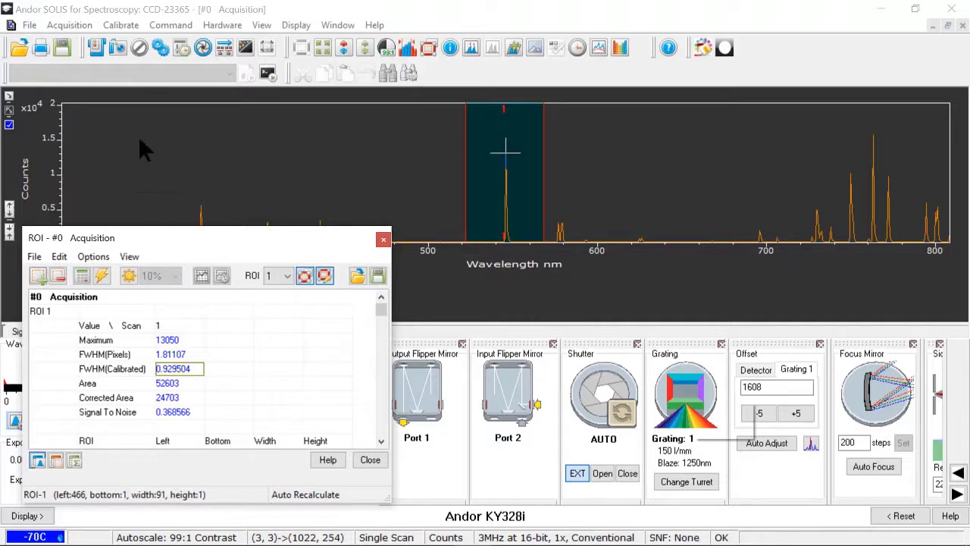
Re-acquire at 200-step focus; the 546 nm peak broadens to FWHM 3.17493.
{"action": "left_click", "coordinate": [120, 48]}
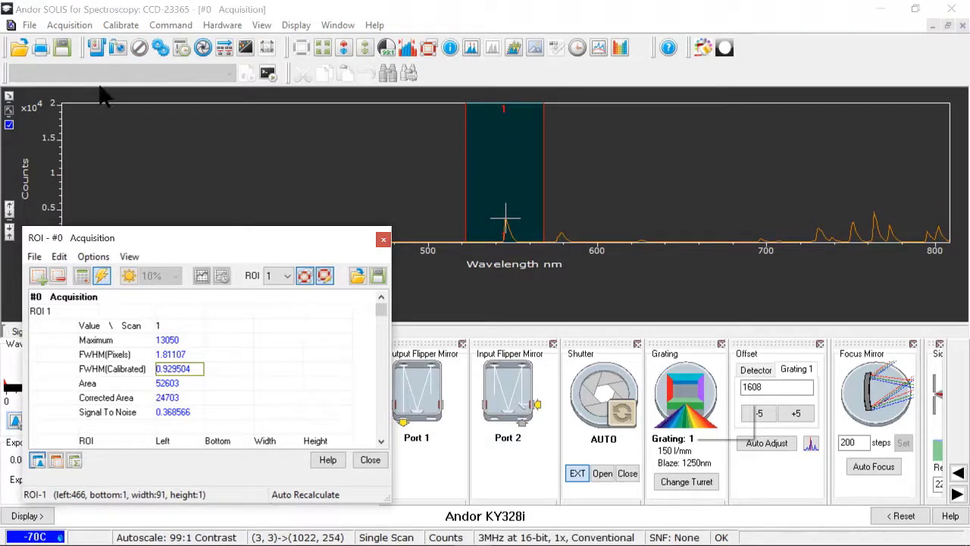
{"action": "left_click", "coordinate": [111, 47]}
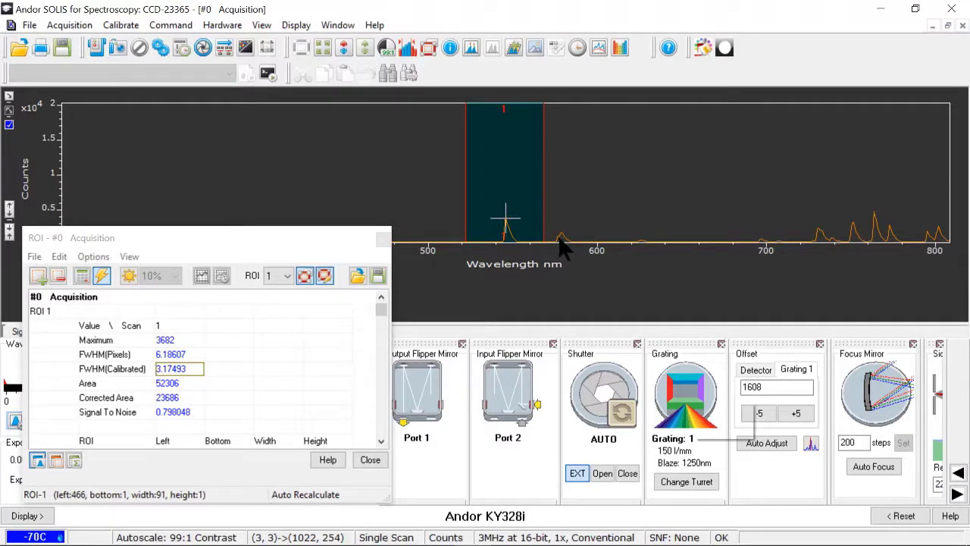
Autofocus the focus mirror and accept the completion message, sharpening the 546 nm peak.
{"action": "left_click", "coordinate": [873, 467]}
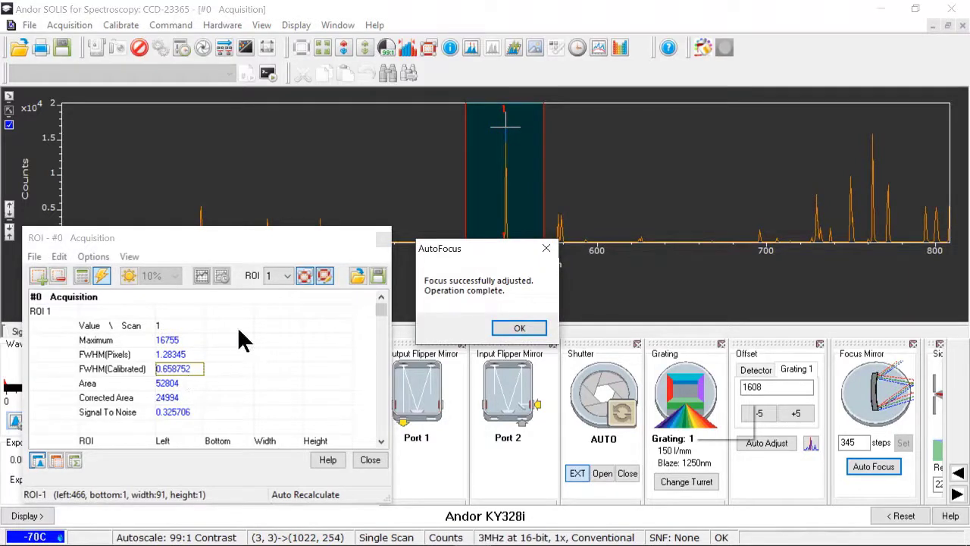
{"action": "left_click", "coordinate": [516, 324]}
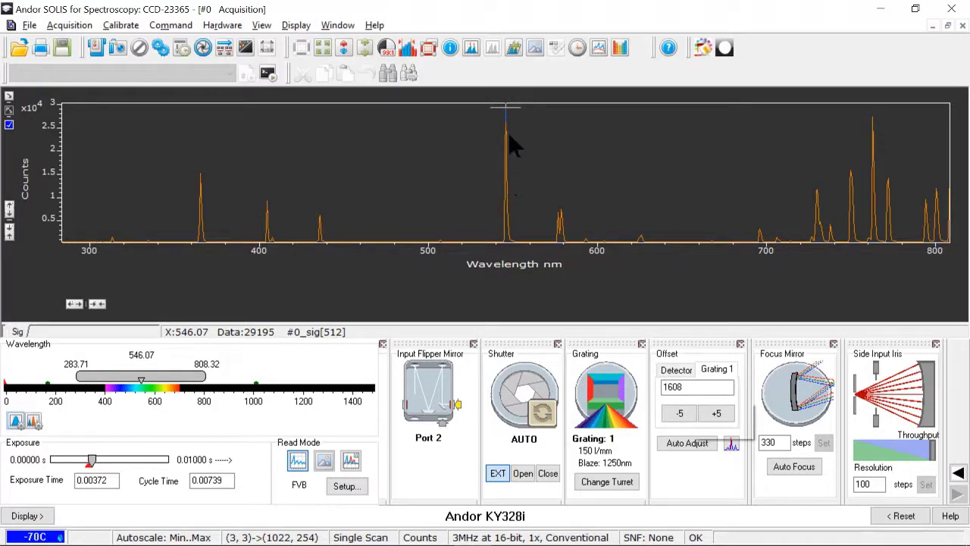
Add an ROI and pull both edges in around the 546 nm peak, reading FWHM 1.3183.
{"action": "left_click", "coordinate": [434, 51]}
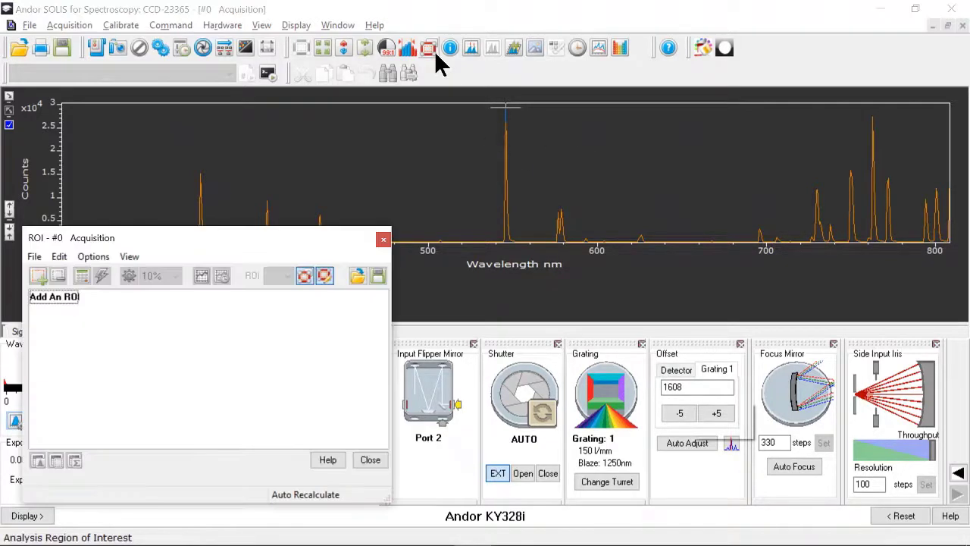
{"action": "left_click", "coordinate": [38, 279]}
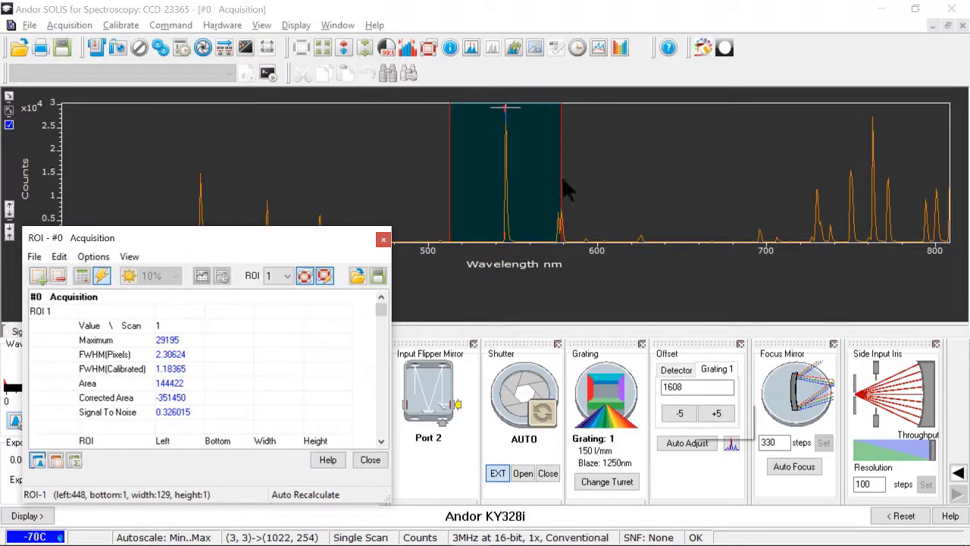
{"action": "left_click_drag", "start_coordinate": [559, 178], "coordinate": [539, 182]}
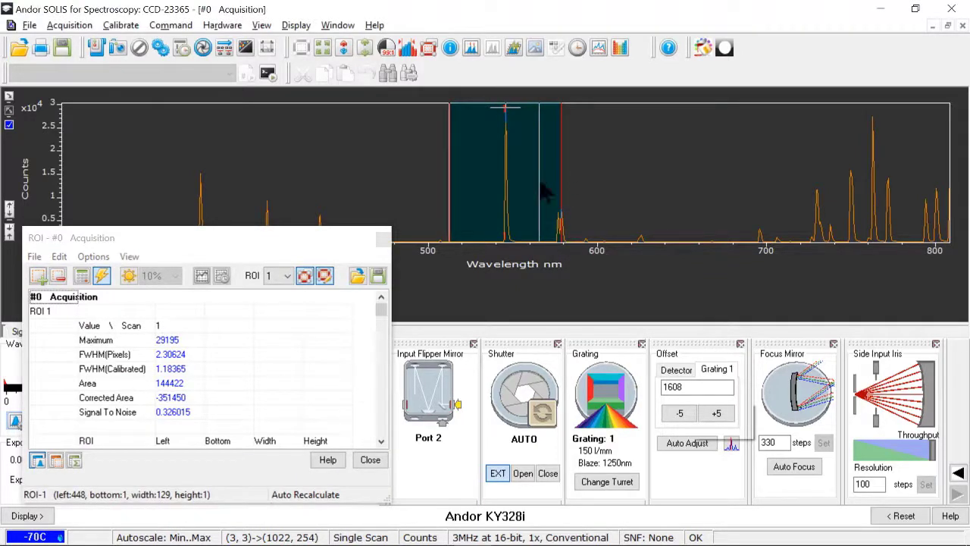
{"action": "left_click_drag", "start_coordinate": [449, 188], "coordinate": [474, 185]}
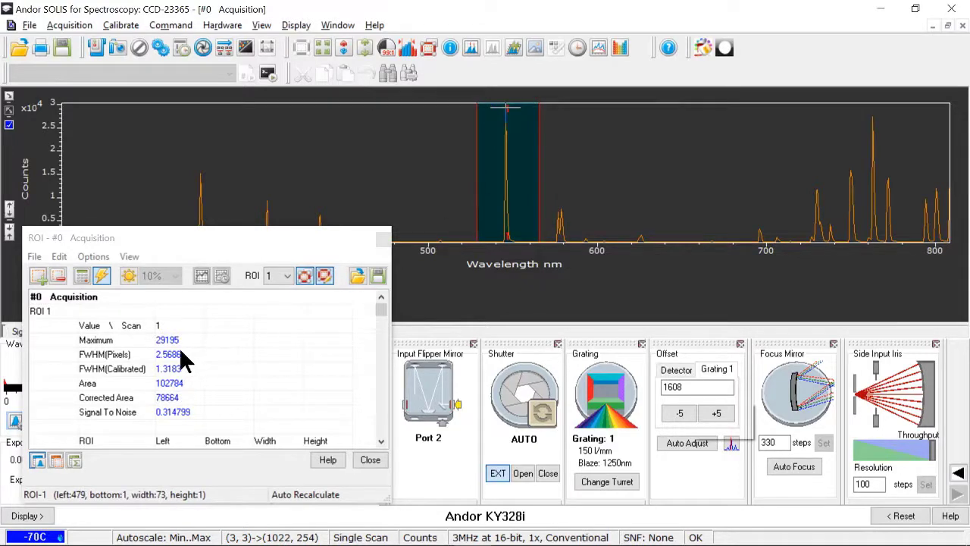
{"action": "left_click", "coordinate": [129, 366]}
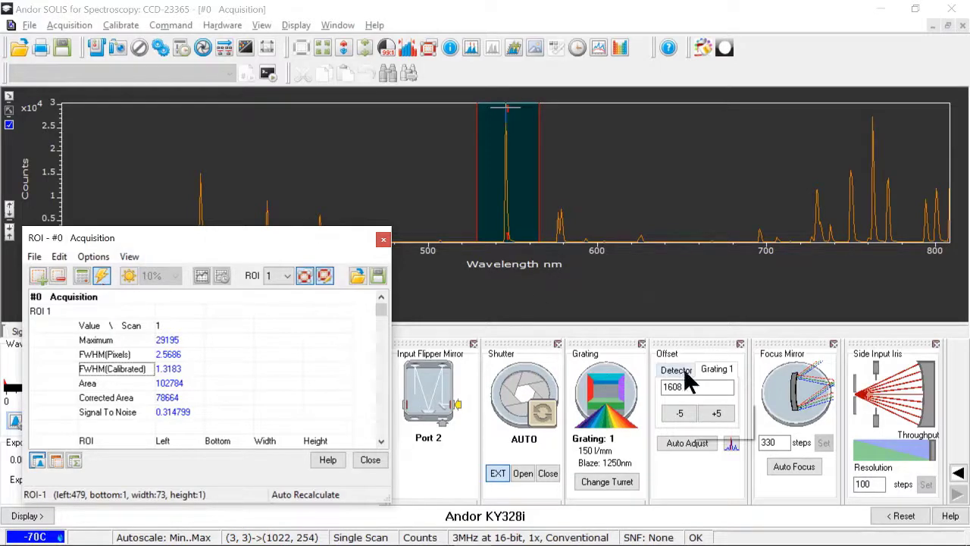
Close the side input iris to 20 steps and re-acquire, reaching FWHM 0.974243.
{"action": "left_click_drag", "start_coordinate": [932, 452], "coordinate": [869, 457]}
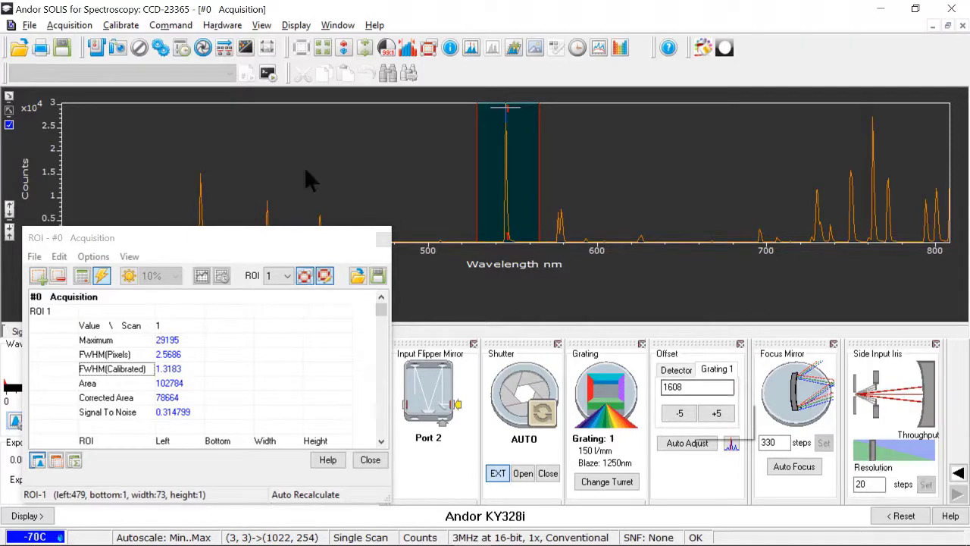
{"action": "left_click", "coordinate": [120, 50]}
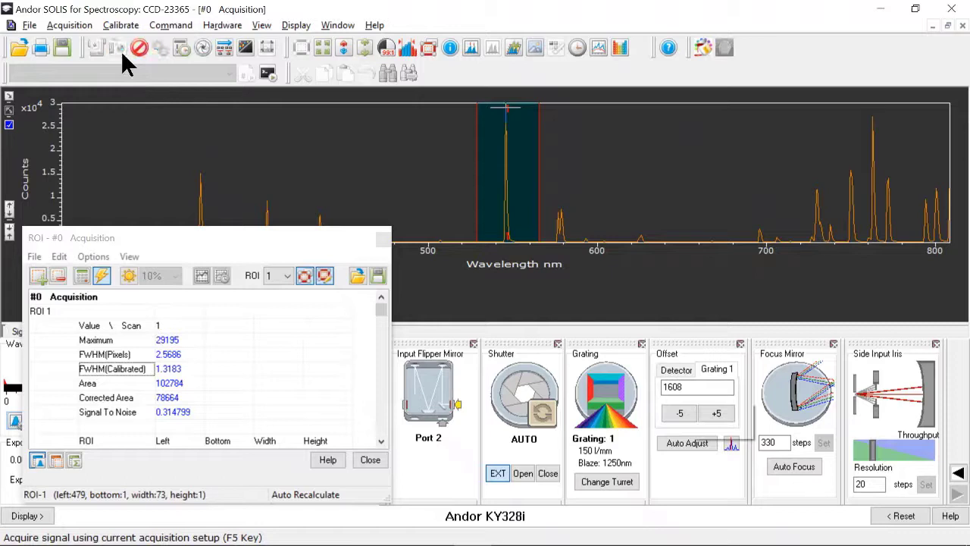
{"action": "left_click", "coordinate": [385, 49]}
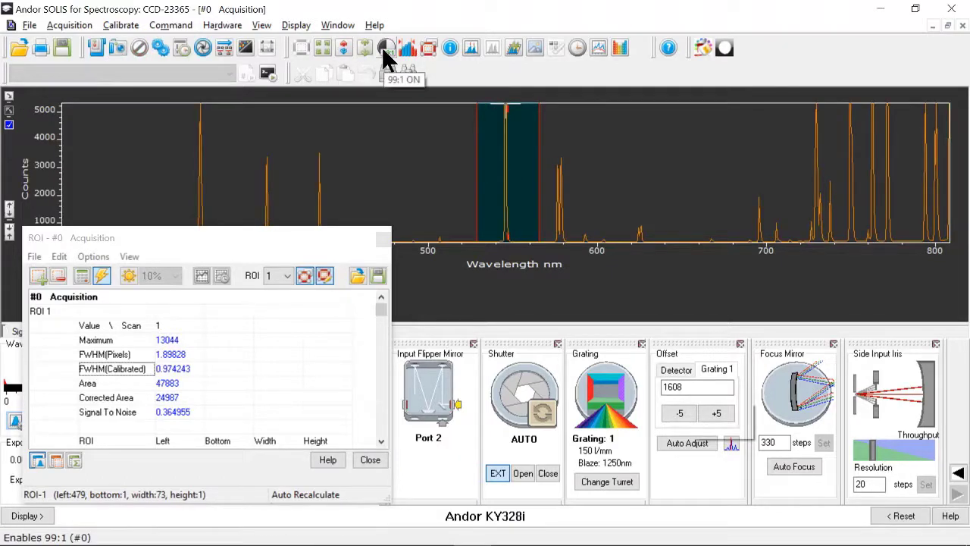
{"action": "left_click", "coordinate": [384, 49]}
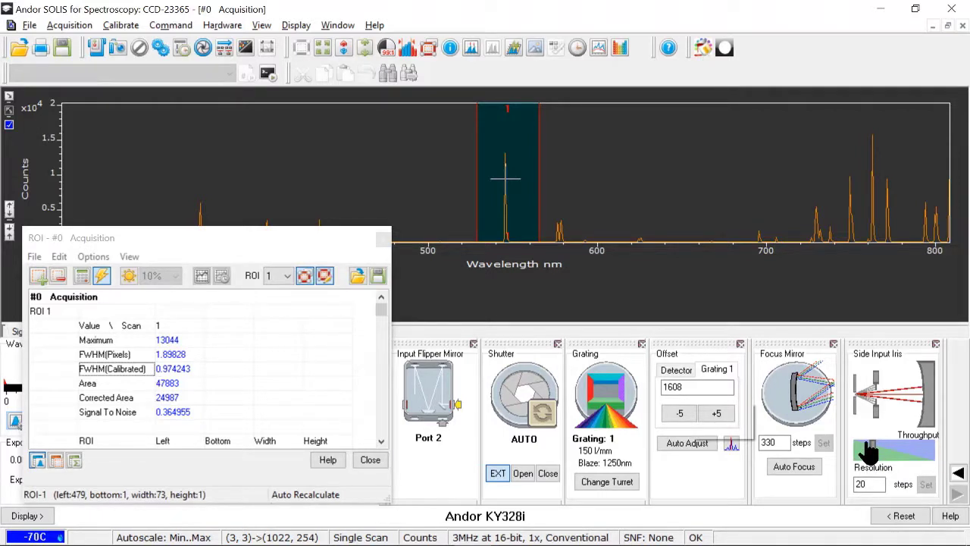
Open the side input iris fully to 100 steps and take a new 300–800 nm spectrum.
{"action": "left_click_drag", "start_coordinate": [875, 458], "coordinate": [934, 457]}
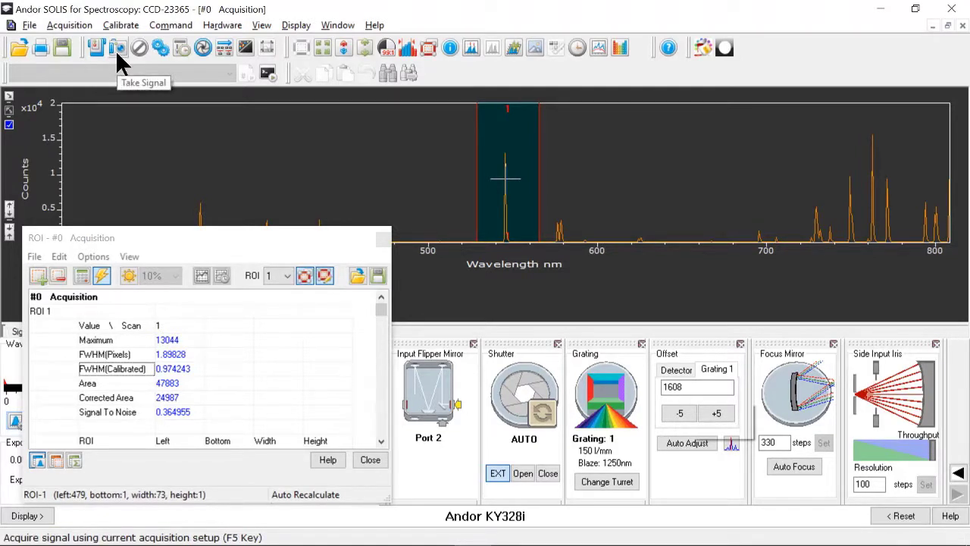
{"action": "left_click", "coordinate": [118, 55]}
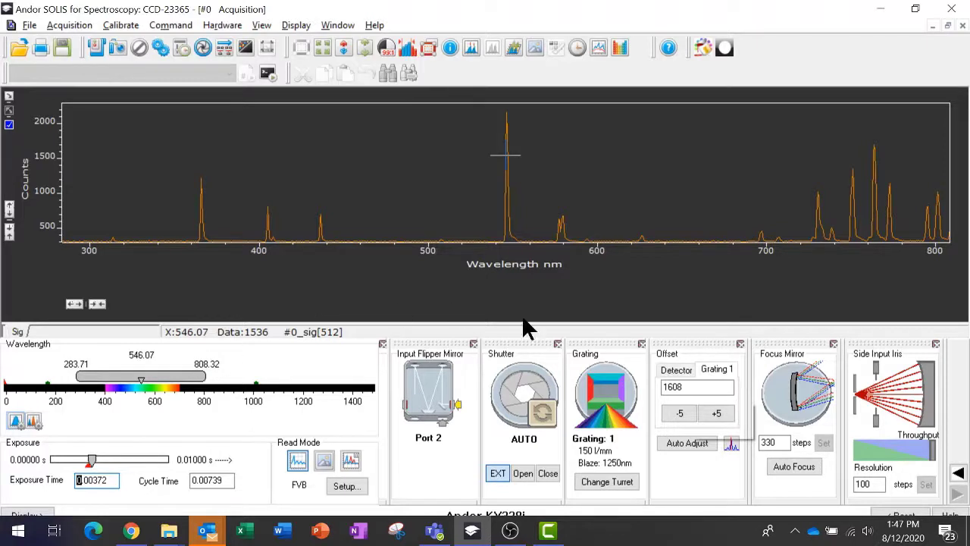
Select Grating 3 (830 l/mm) and acquire a 501–590 nm spectrum.
{"action": "left_click", "coordinate": [611, 391]}
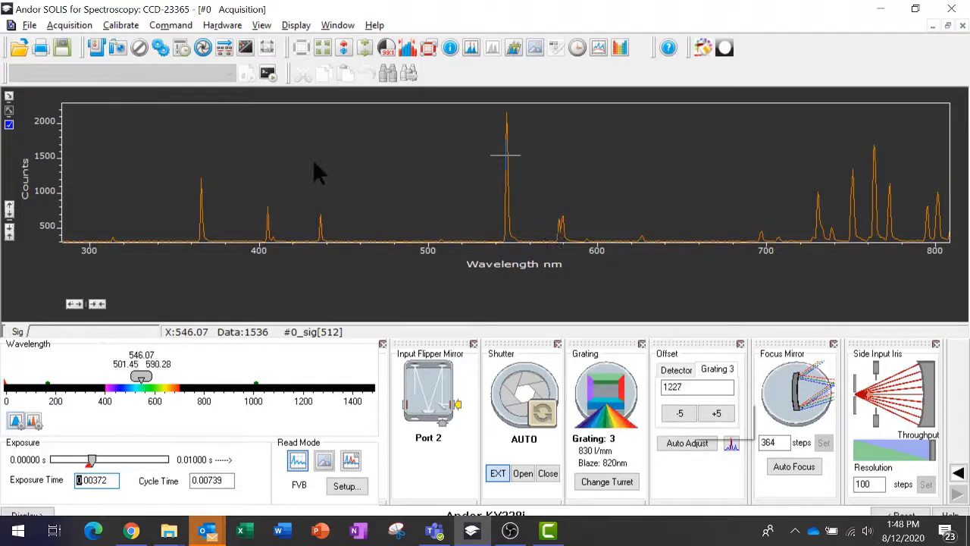
{"action": "left_click", "coordinate": [118, 50]}
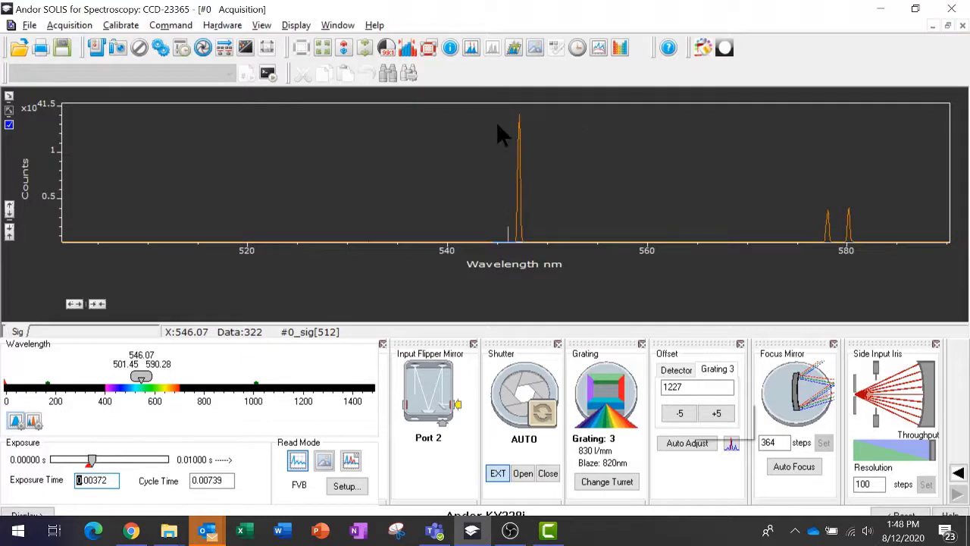
{"action": "left_click", "coordinate": [432, 46]}
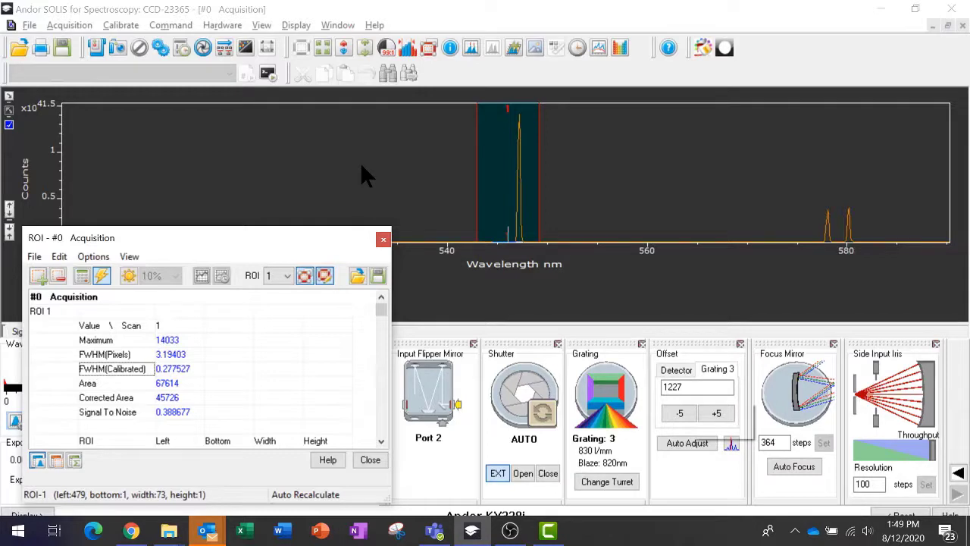
{"action": "left_click", "coordinate": [357, 458]}
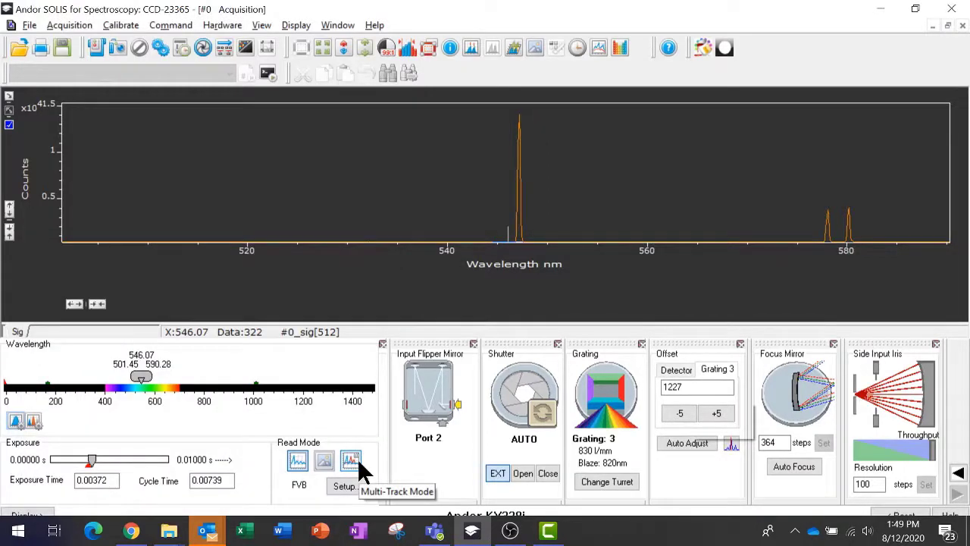
Enable step-and-glue with end wavelength 800 nm and the 830/820nm grating.
{"action": "left_click", "coordinate": [33, 424]}
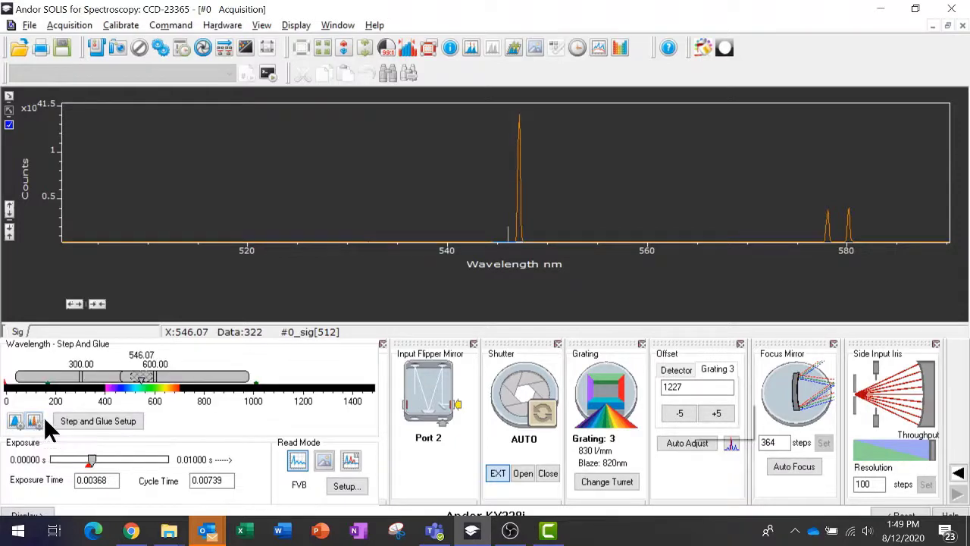
{"action": "left_click", "coordinate": [63, 426]}
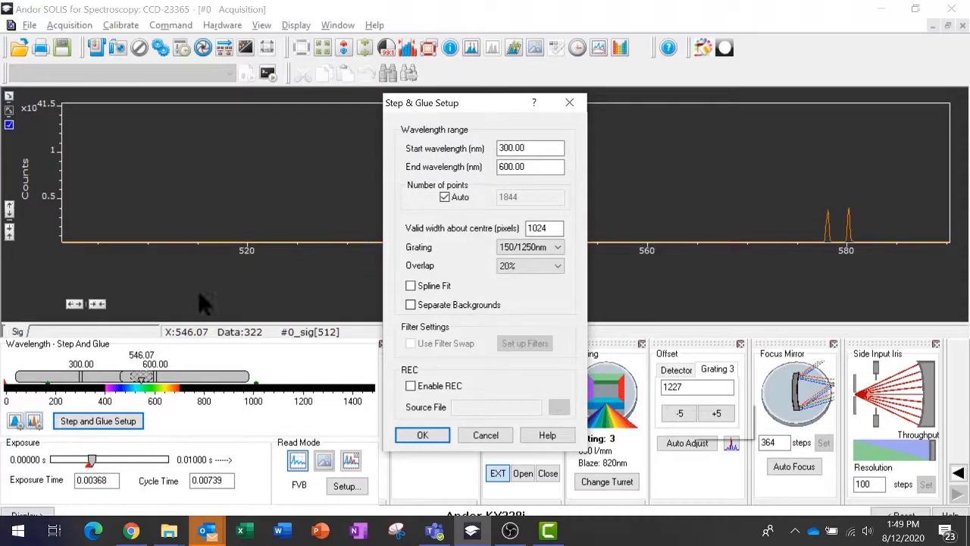
{"action": "left_click", "coordinate": [526, 147]}
{"action": "left_click_drag", "start_coordinate": [522, 165], "coordinate": [493, 164]}
{"action": "type", "text": "800"}
{"action": "left_click", "coordinate": [524, 247]}
{"action": "left_click", "coordinate": [520, 280]}
Confirm the step-and-glue setup and start the 300–800 nm stitched acquisition.
{"action": "left_click", "coordinate": [438, 432]}
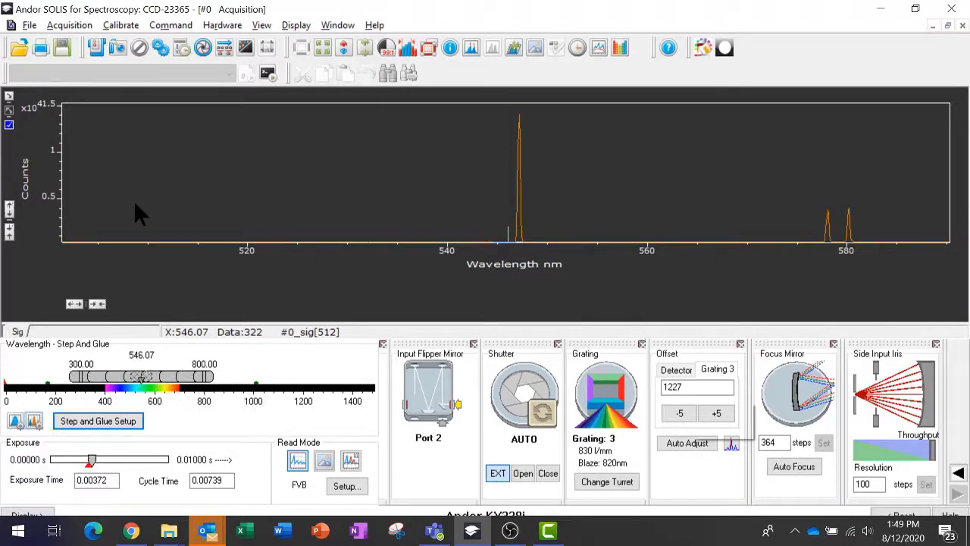
{"action": "left_click", "coordinate": [116, 53]}
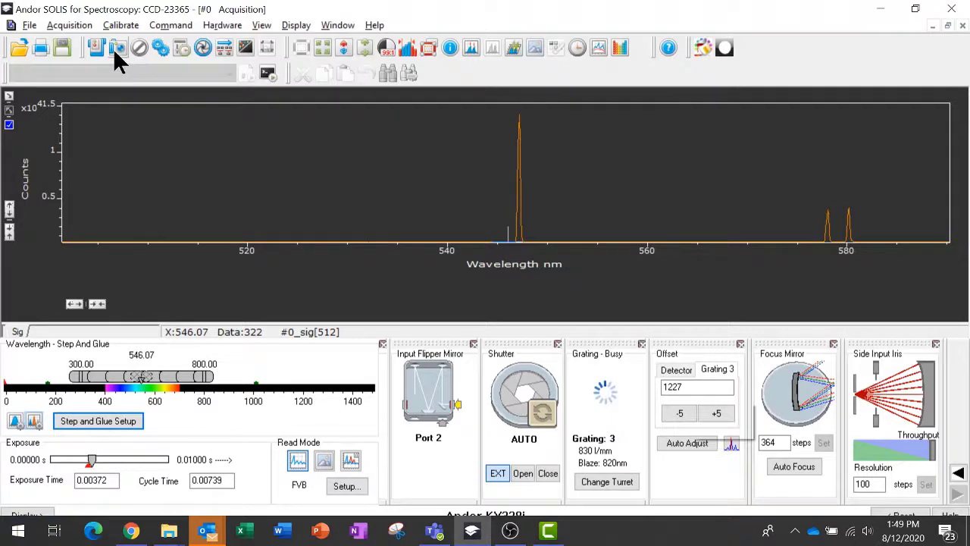